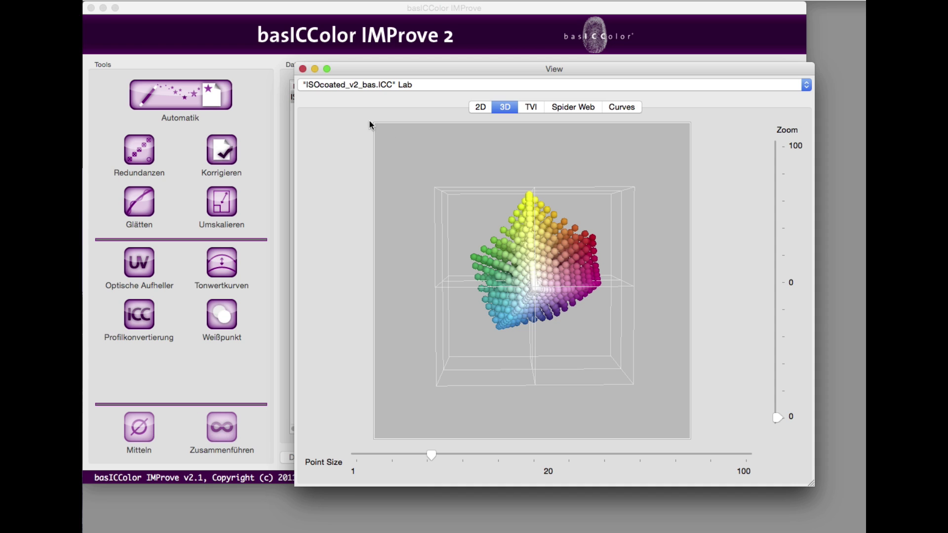
# Close the 3D Lab view of the ISOcoated_v2_bas.ICC reference data
pyautogui.click(303, 69)
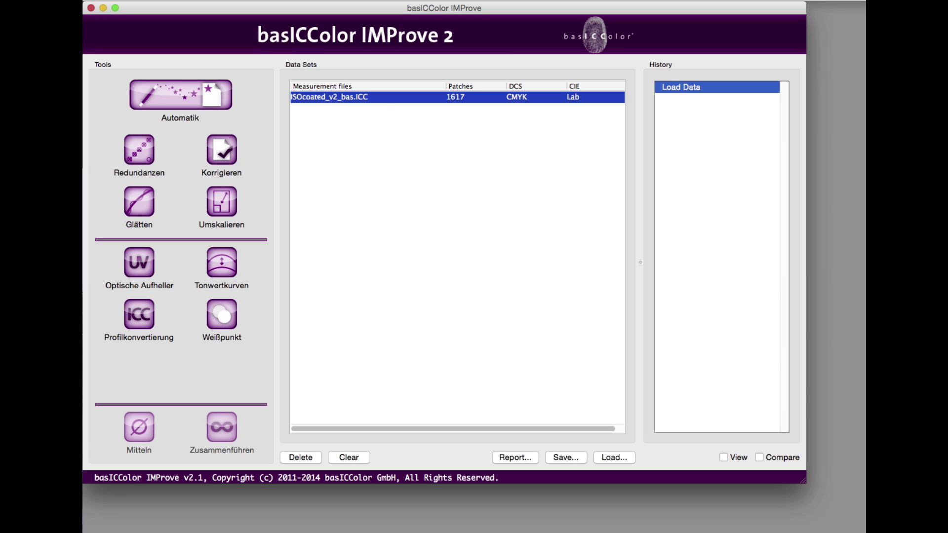
# Add Digitalprinter_OB-Rescaled.txt to the data sets and open it in the viewer
pyautogui.moveTo(795, 152); pyautogui.dragTo(533, 143)
pyautogui.click(399, 108)
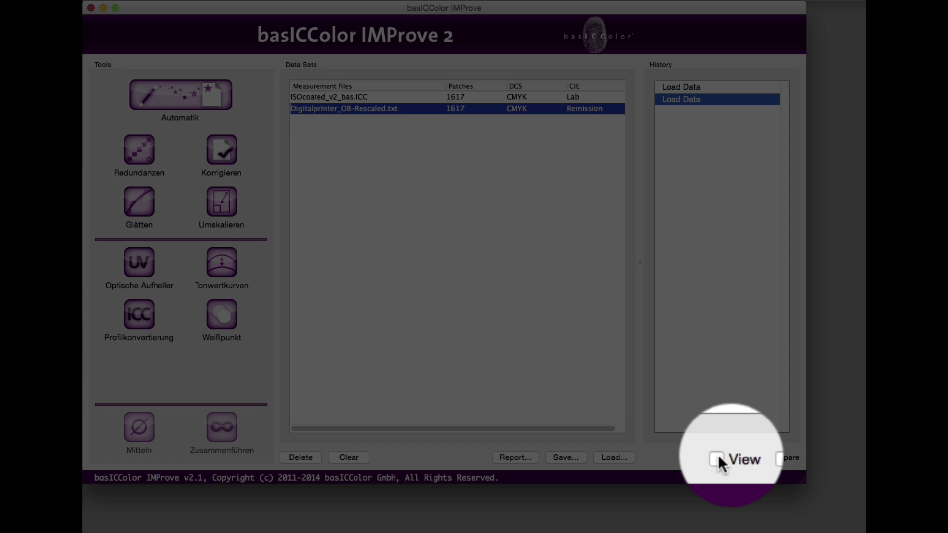
pyautogui.click(721, 457)
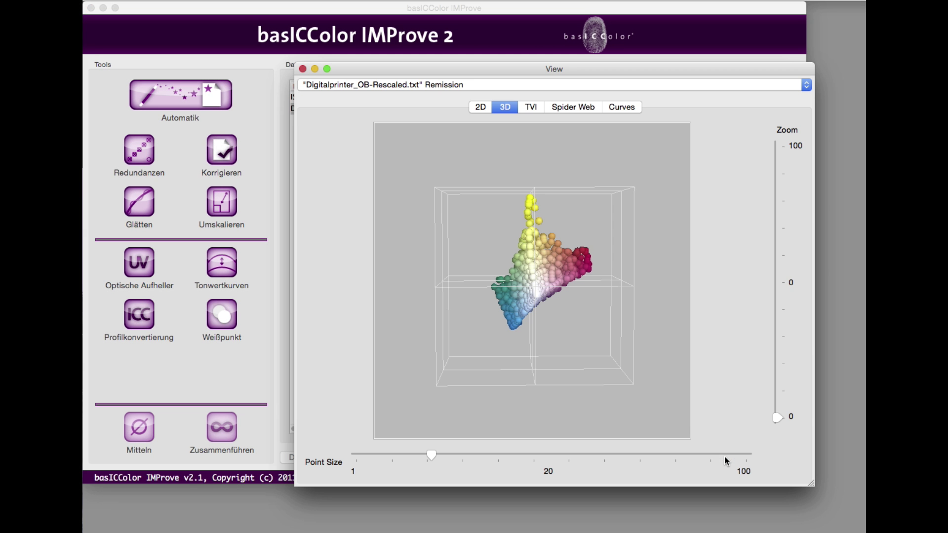
# Inspect its 2D patch chart, rotated 3D gamut, TVI curves and Spider Web plot
pyautogui.click(482, 108)
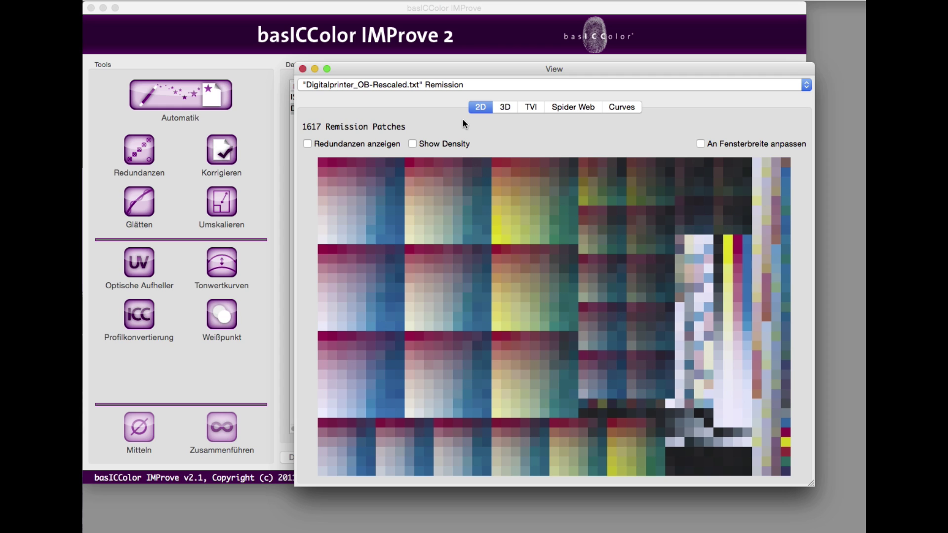
pyautogui.click(503, 108)
pyautogui.moveTo(526, 173); pyautogui.dragTo(525, 120)
pyautogui.click(531, 107)
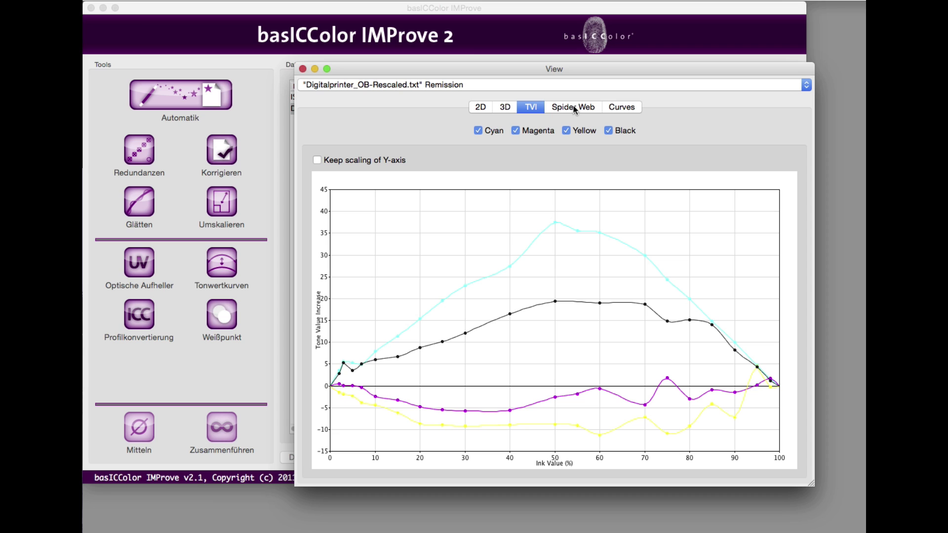
pyautogui.click(574, 109)
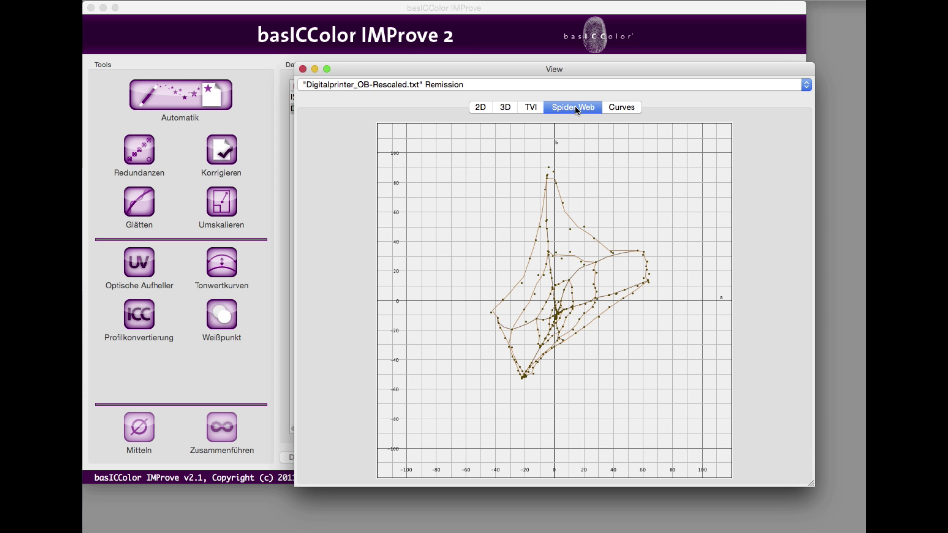
# Check the ISOcoated_v2_bas.ICC TVI, 3D and 2D plots, then close the viewer
pyautogui.click(555, 85)
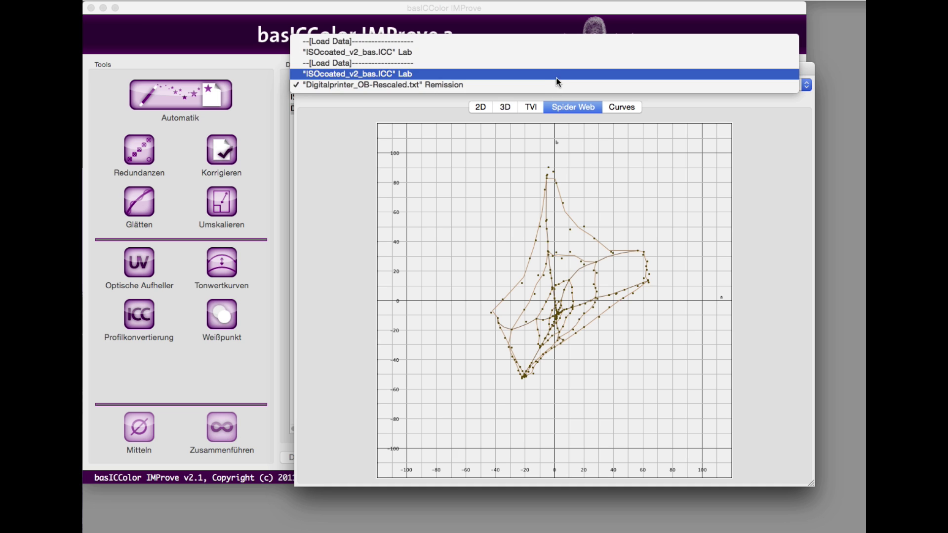
pyautogui.click(556, 77)
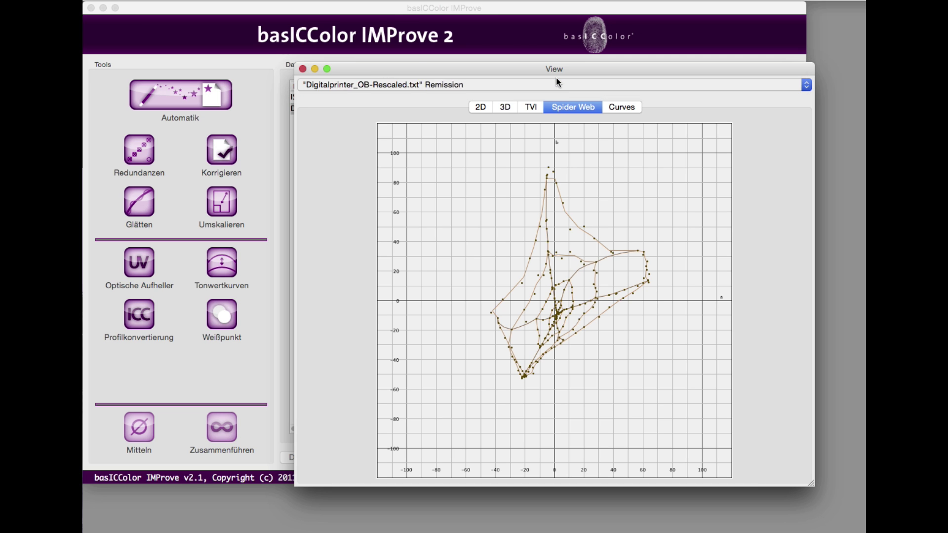
pyautogui.click(539, 108)
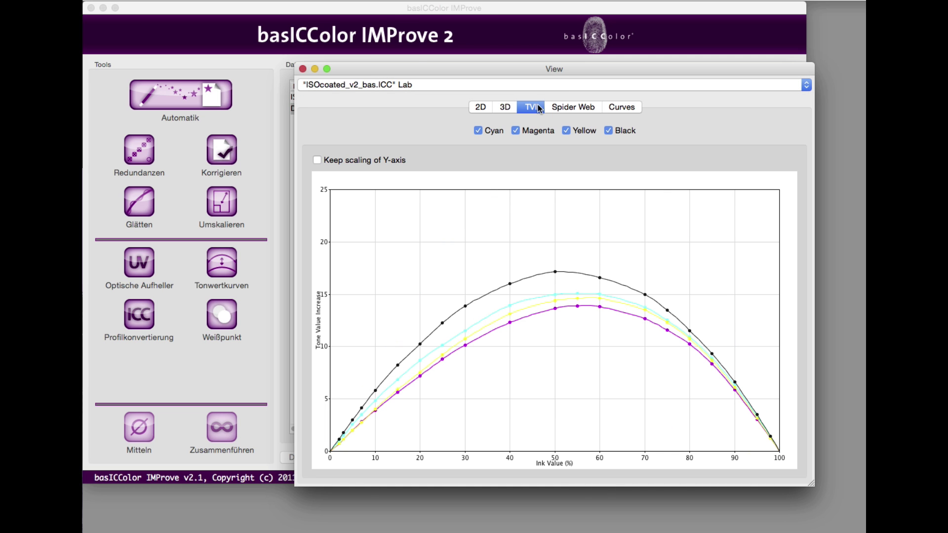
pyautogui.click(512, 110)
pyautogui.click(487, 105)
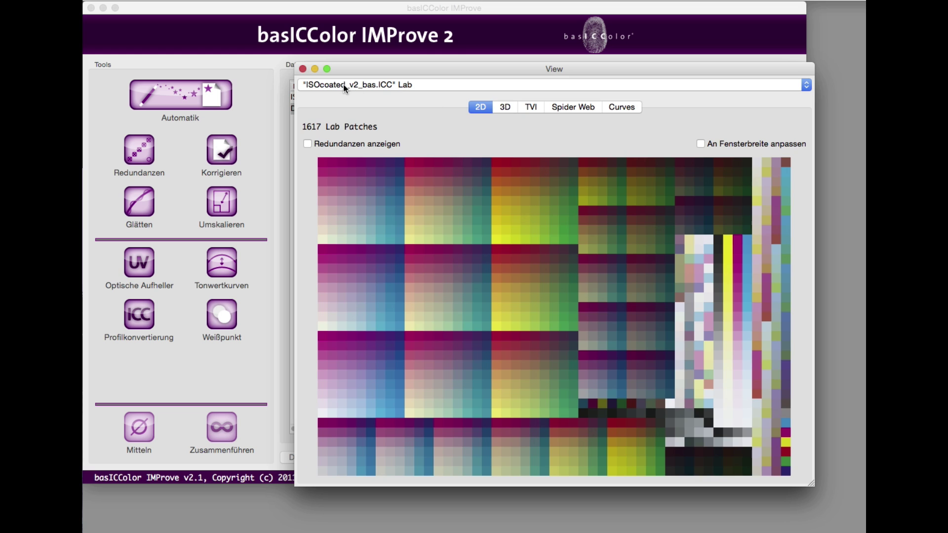
pyautogui.click(303, 68)
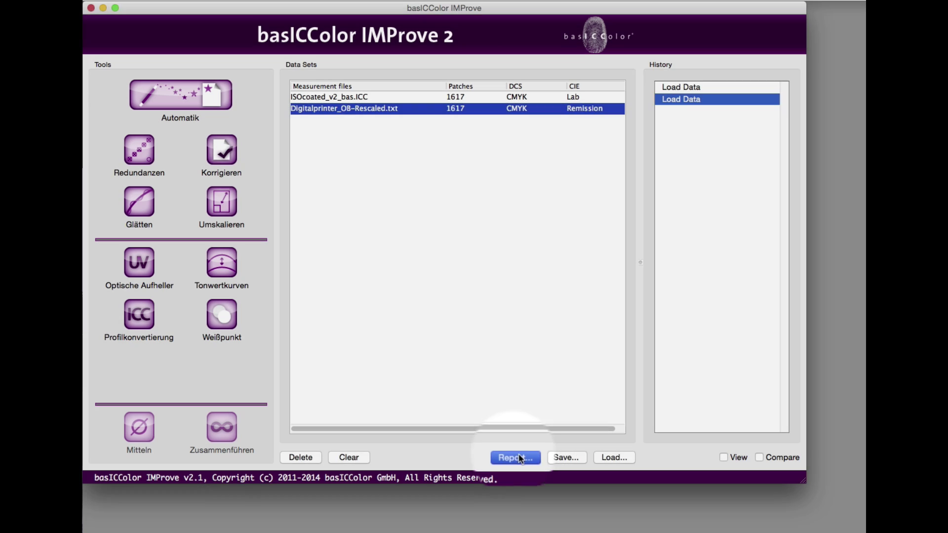
# Create a PDF report checking quality and the ISOcoated_v2_bas.ICC print standard
pyautogui.click(520, 458)
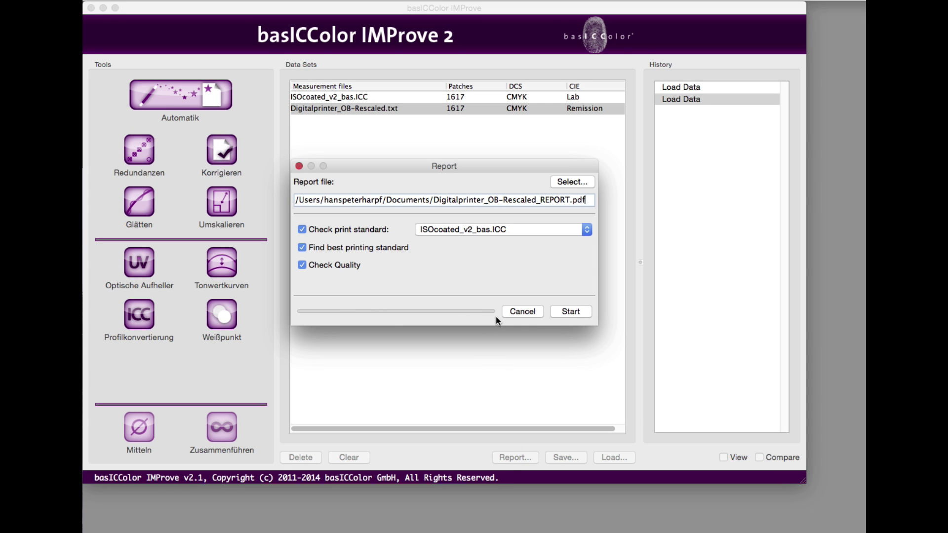
pyautogui.click(575, 309)
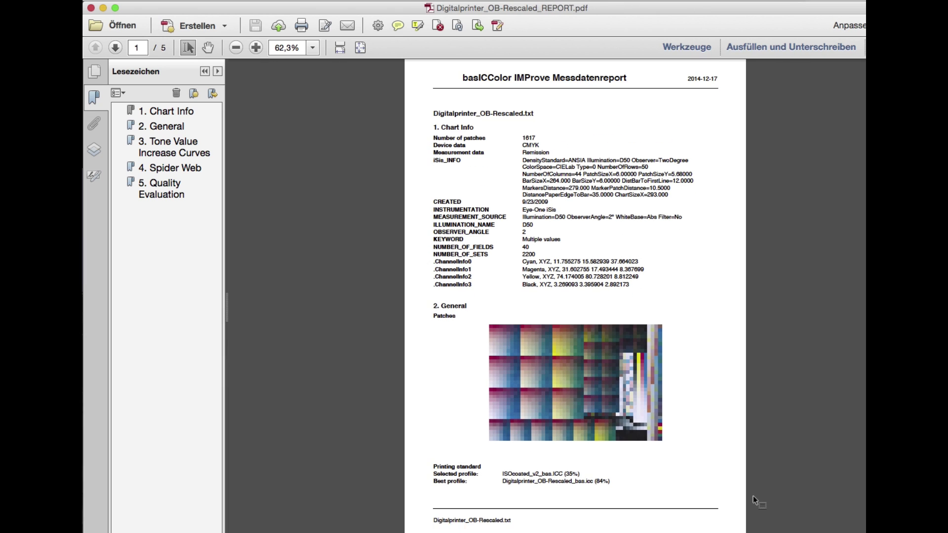
# Zoom the report to 100% and scroll to page 2's Sample Colors and TVI curves
pyautogui.scroll(-2, 748, 494)
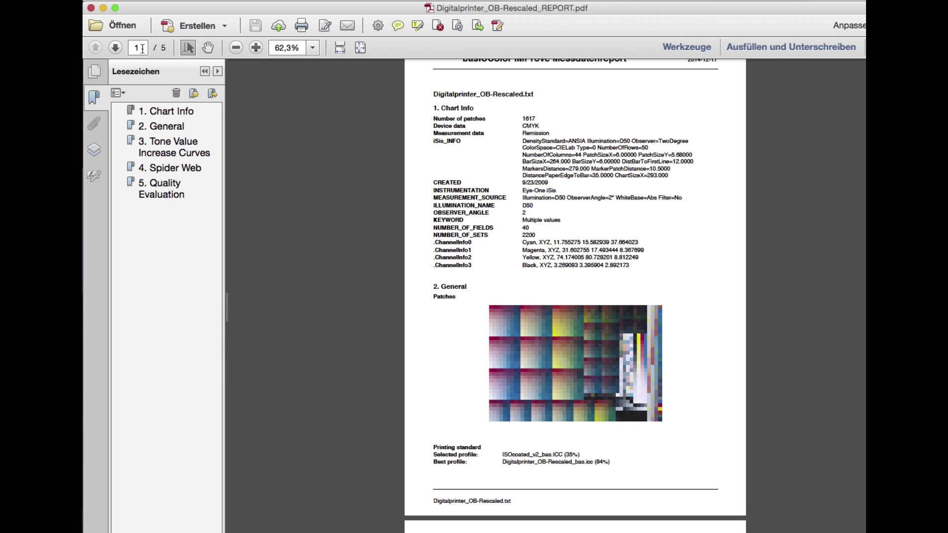
pyautogui.click(256, 47)
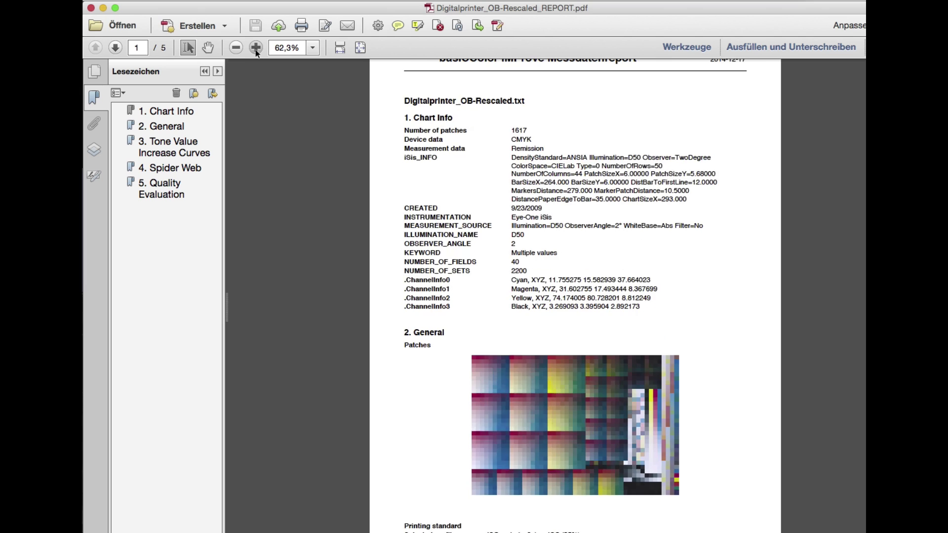
pyautogui.click(256, 48)
pyautogui.scroll(-8, 525, 336)
pyautogui.scroll(-8, 524, 333)
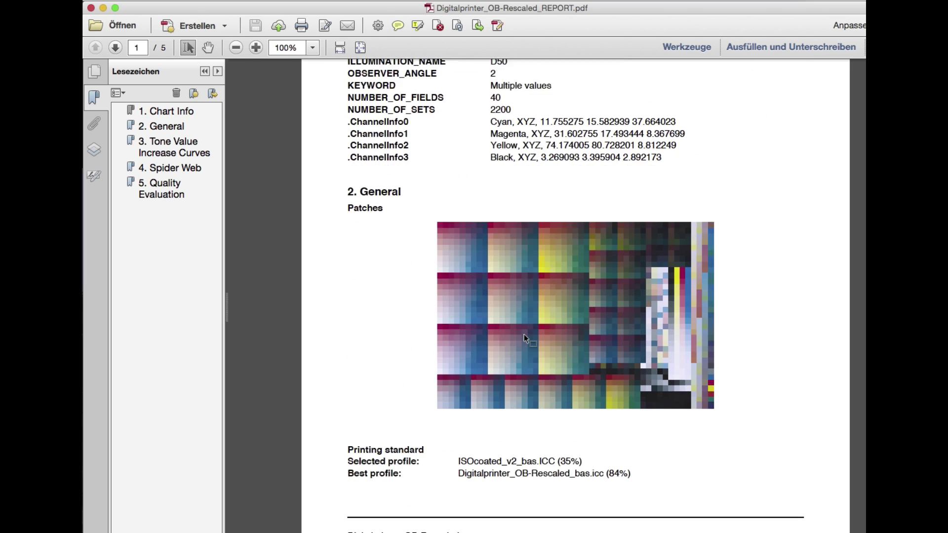
pyautogui.scroll(-15, 524, 334)
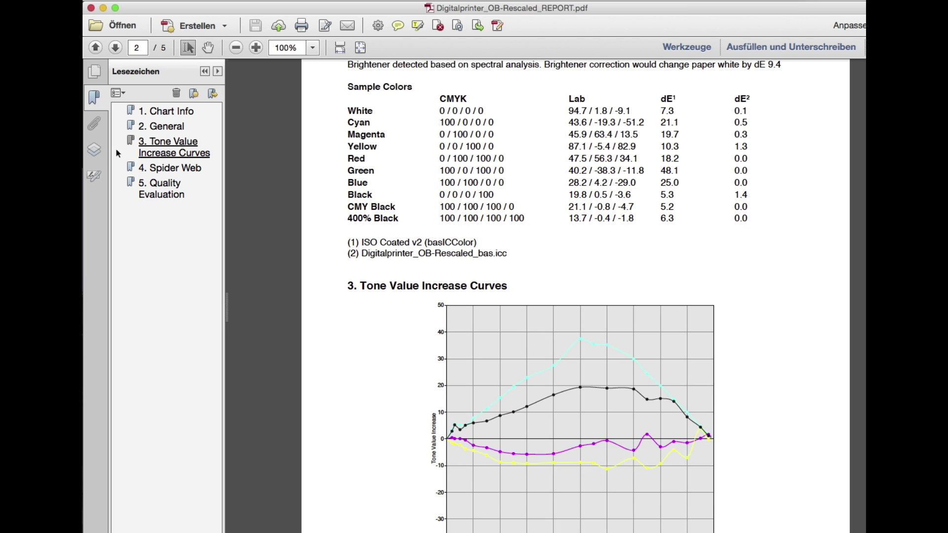
# Toggle the cyan and magenta TVI curve layers off and back on
pyautogui.click(93, 149)
pyautogui.click(117, 109)
pyautogui.click(118, 123)
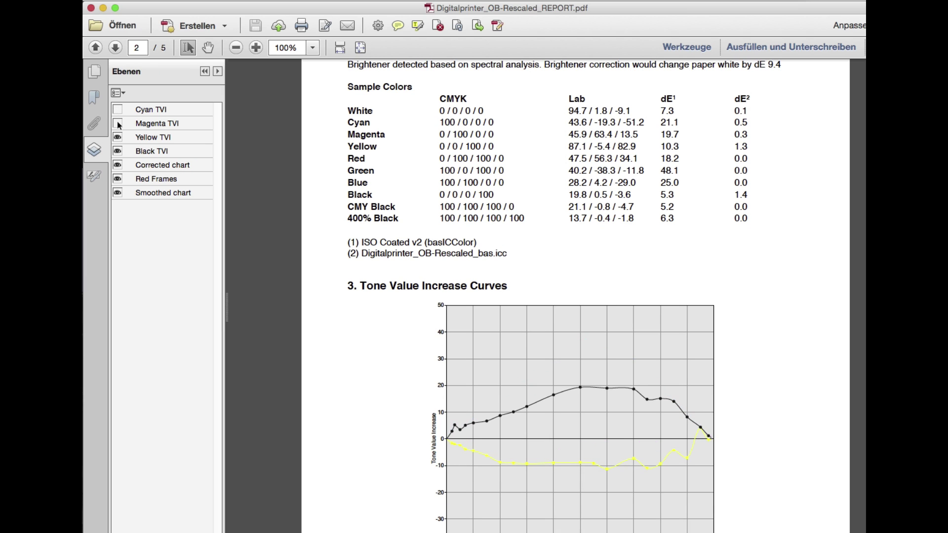
pyautogui.click(118, 123)
pyautogui.click(117, 110)
# Scroll to the quality charts and toggle the Corrected layer and red failure frames
pyautogui.scroll(-20, 518, 300)
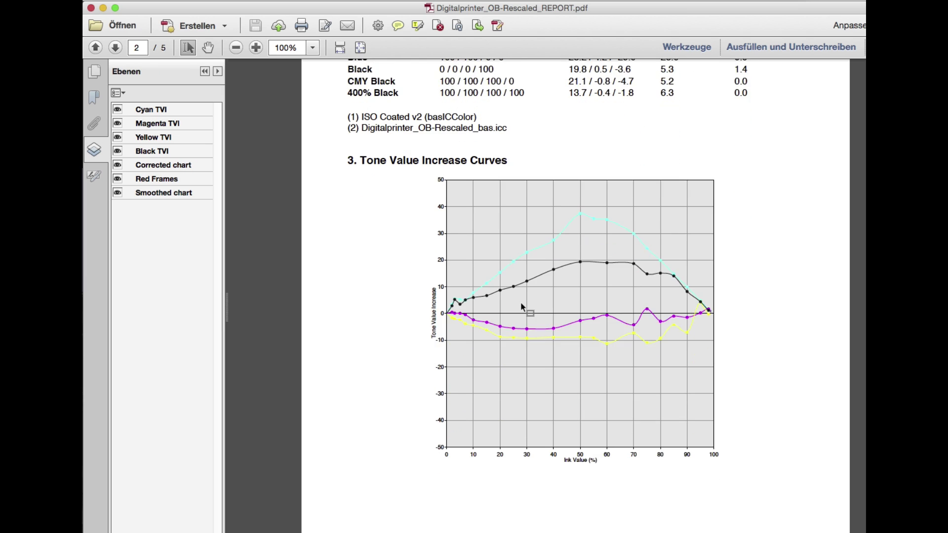
pyautogui.scroll(-15, 524, 306)
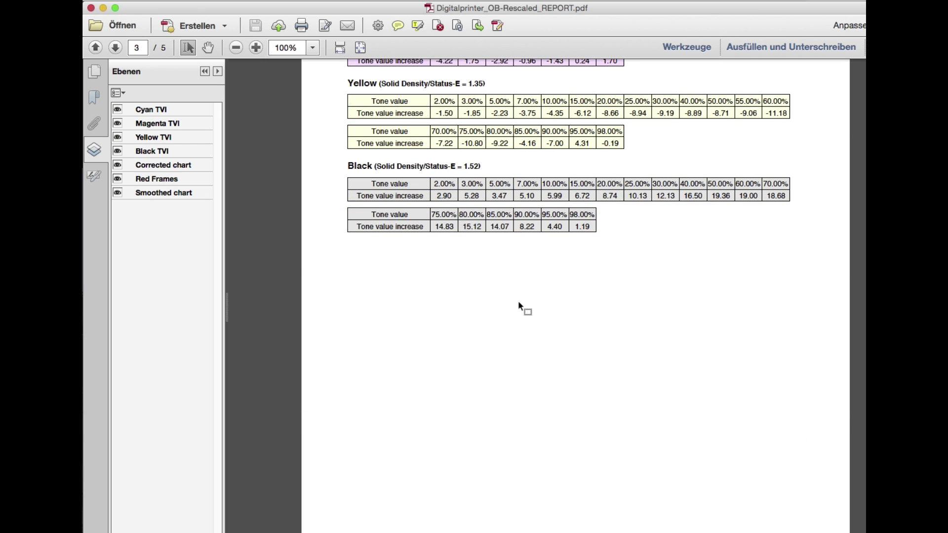
pyautogui.scroll(-10, 518, 301)
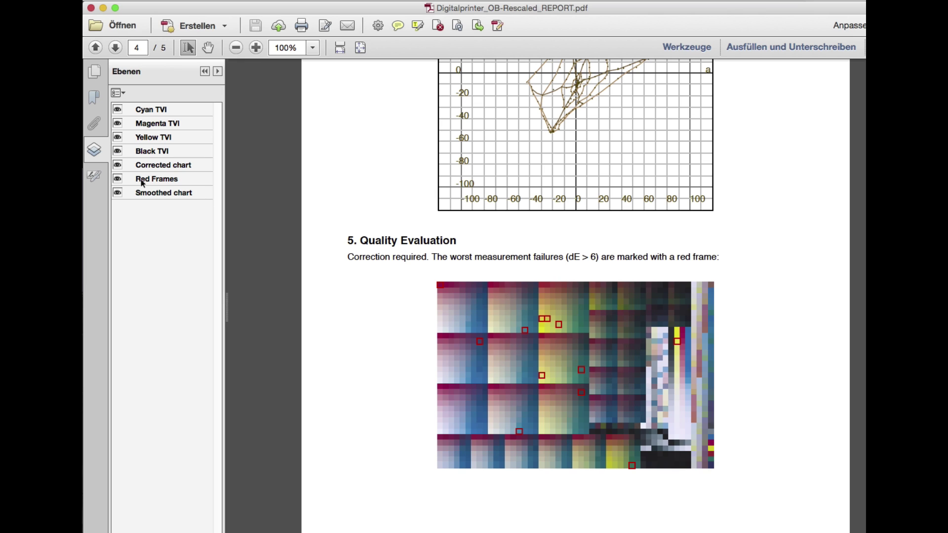
pyautogui.click(119, 166)
pyautogui.click(118, 166)
pyautogui.click(118, 179)
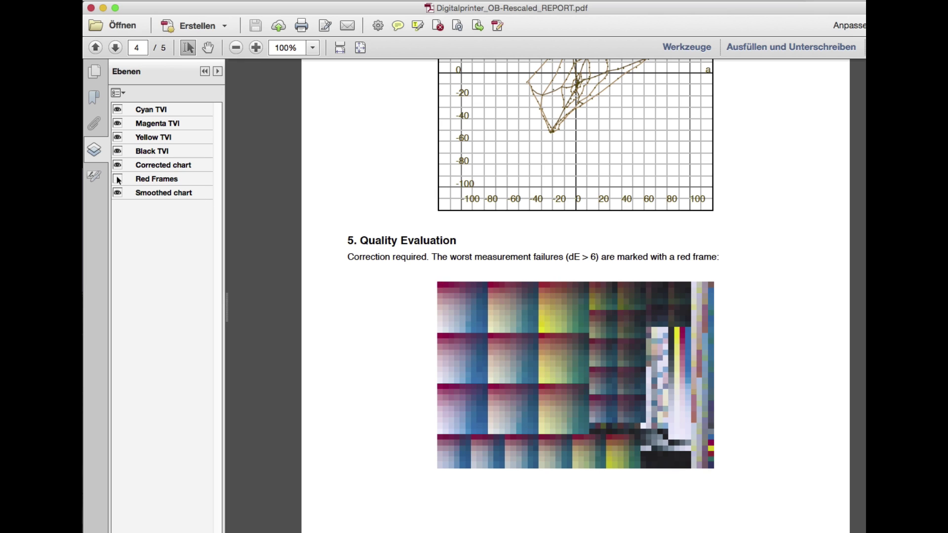
pyautogui.click(118, 178)
# Show the Smoothed layer with red frames on the largest changes, then close the report
pyautogui.scroll(-5, 409, 330)
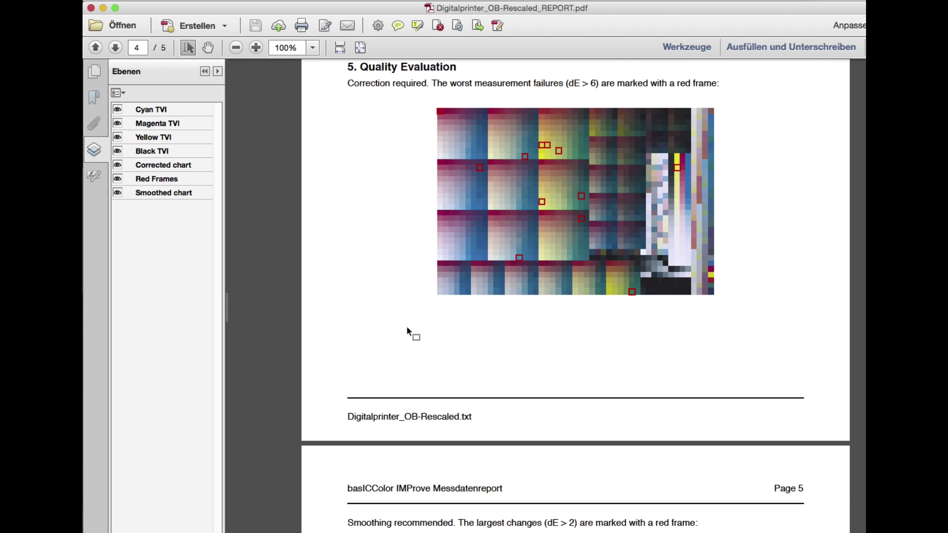
pyautogui.scroll(-6, 408, 331)
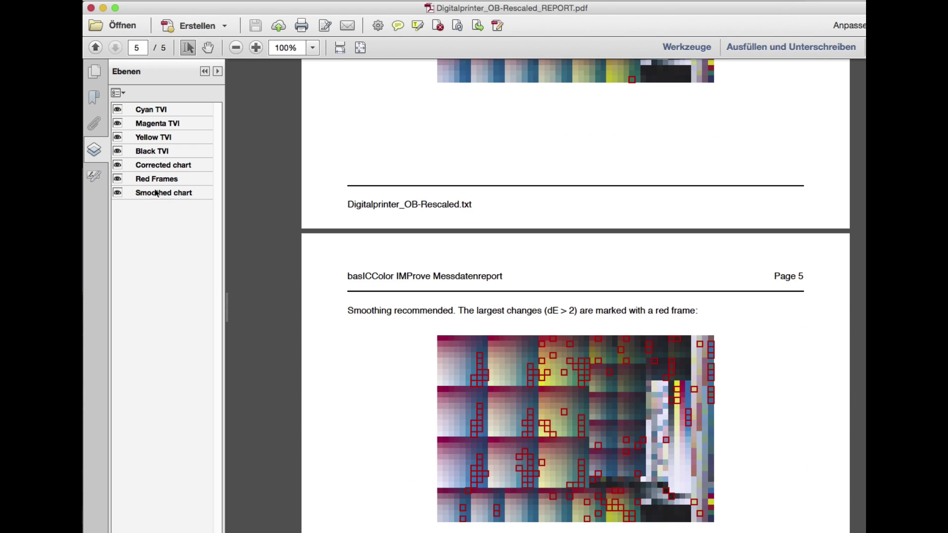
pyautogui.click(118, 165)
pyautogui.click(118, 179)
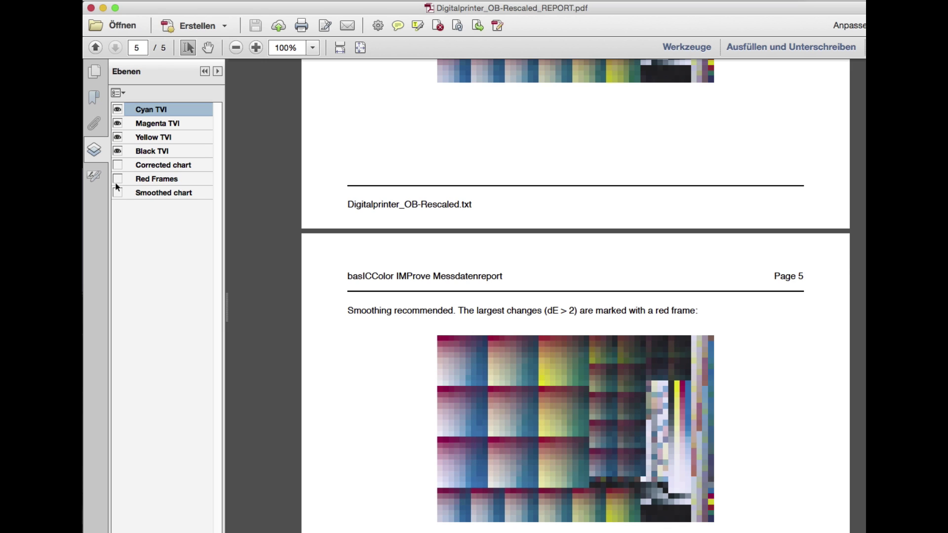
pyautogui.click(117, 193)
pyautogui.click(118, 178)
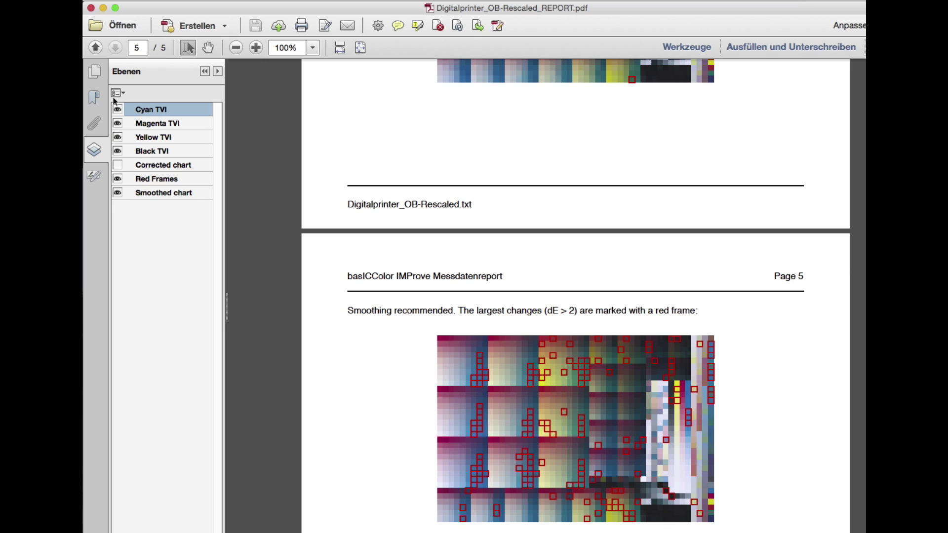
pyautogui.click(91, 8)
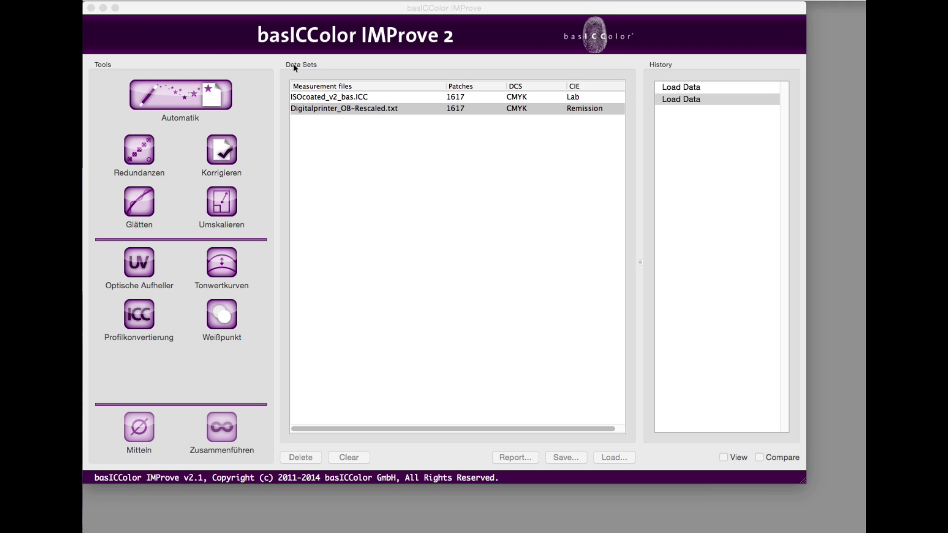
# Remove redundancies from the Digitalprinter measurement data
pyautogui.click(331, 110)
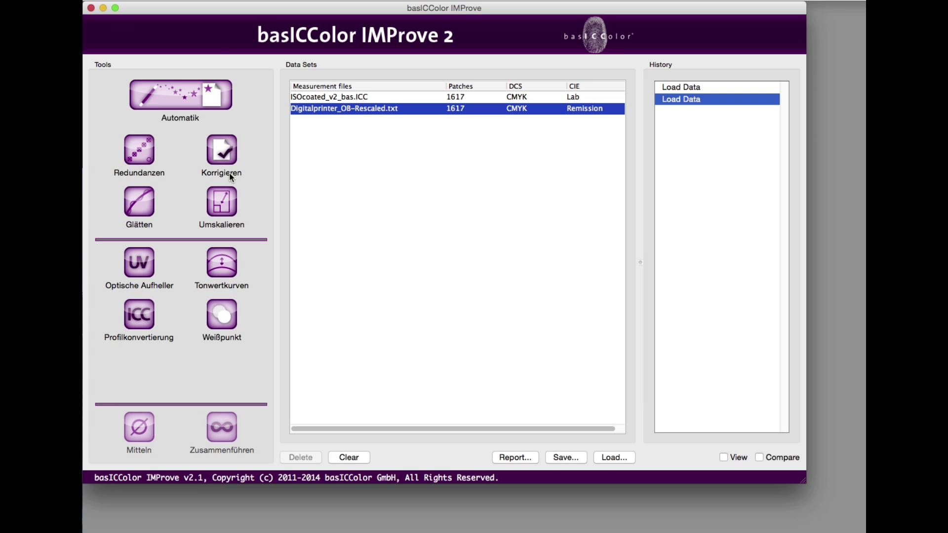
pyautogui.click(139, 151)
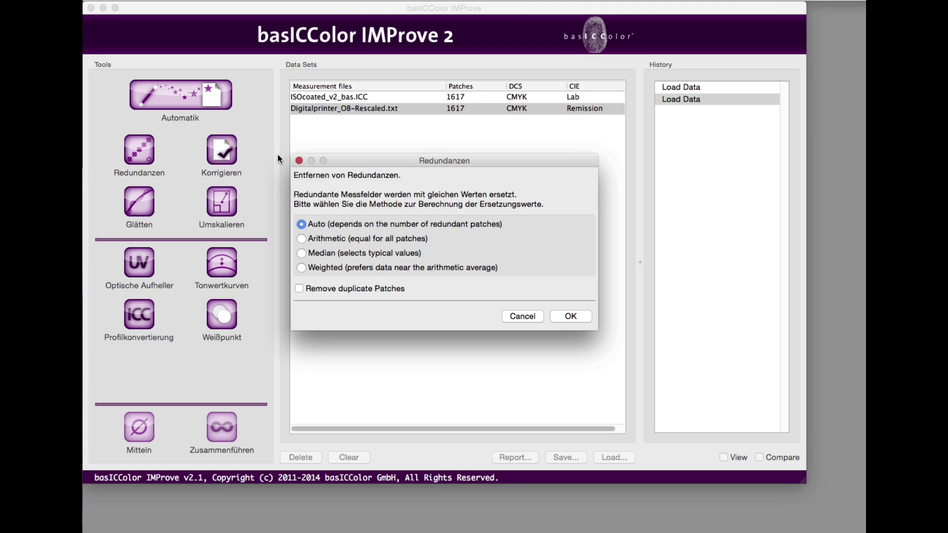
pyautogui.click(571, 317)
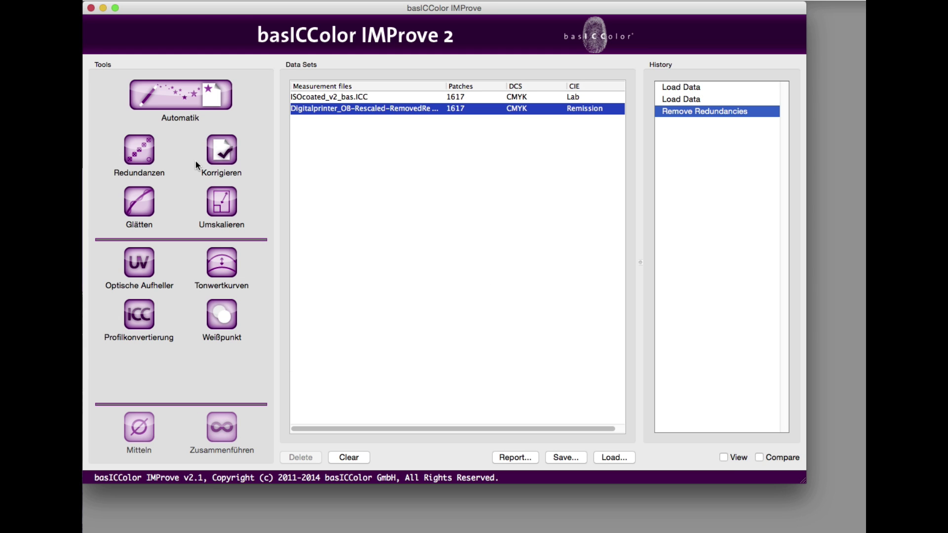
# Correct bad measurements and set the smoothing factor to 19%
pyautogui.click(222, 151)
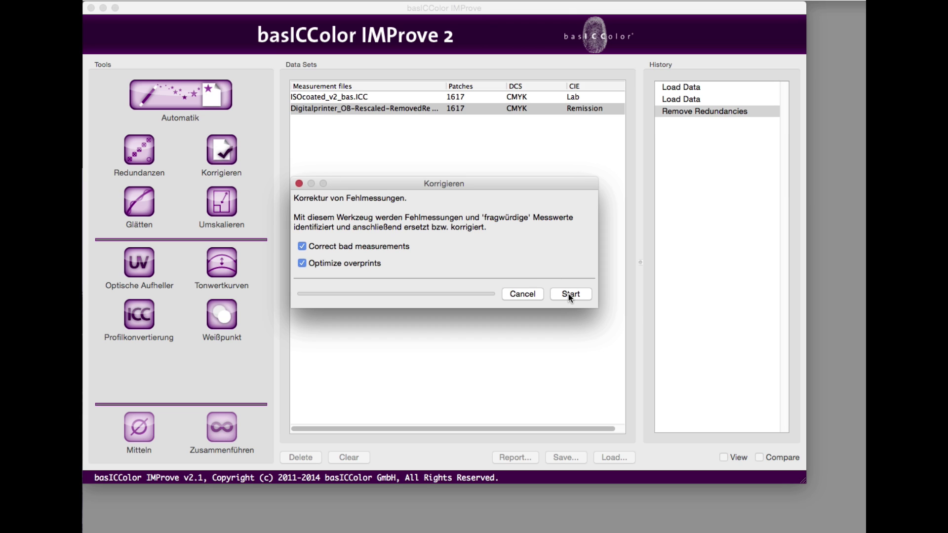
pyautogui.click(570, 294)
pyautogui.click(139, 195)
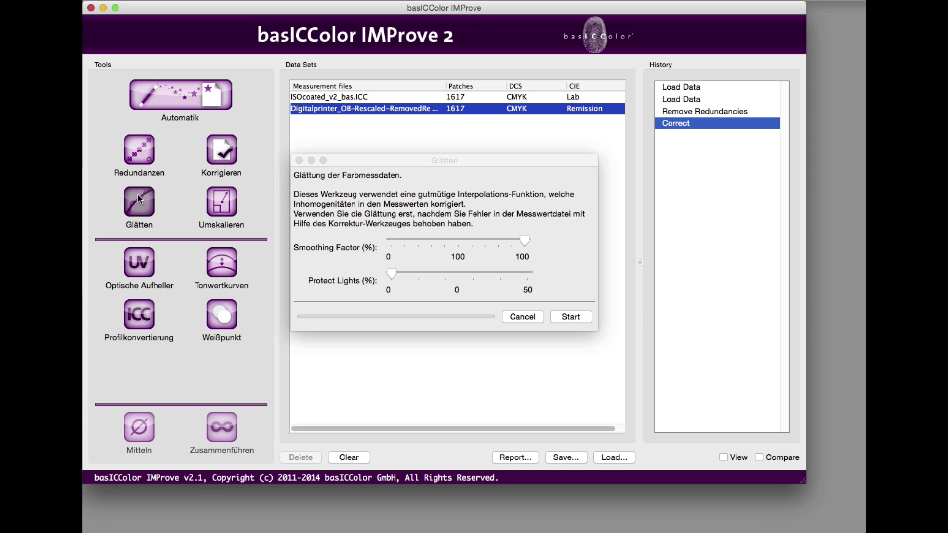
pyautogui.moveTo(527, 242); pyautogui.dragTo(549, 267)
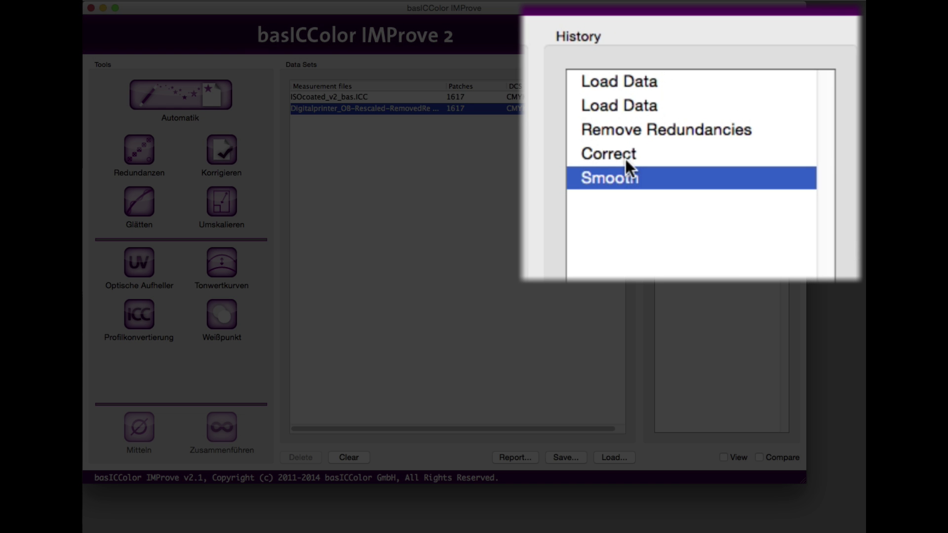
pyautogui.click(684, 124)
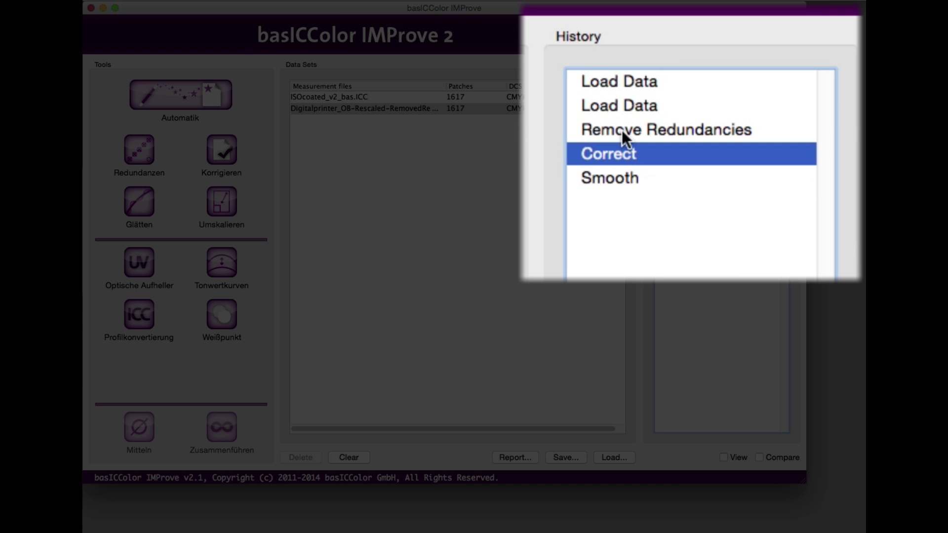
pyautogui.click(621, 130)
pyautogui.click(621, 106)
pyautogui.click(620, 130)
pyautogui.click(617, 152)
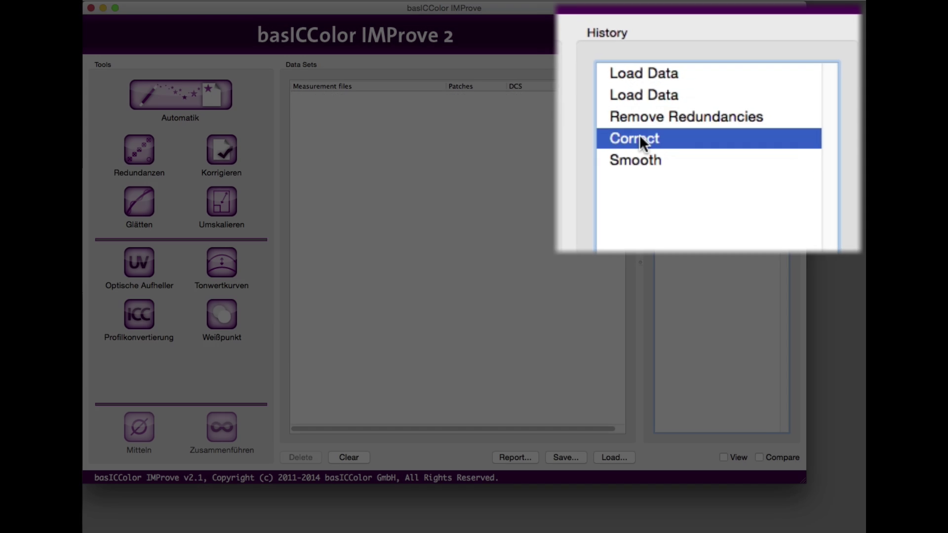
pyautogui.click(677, 134)
pyautogui.click(573, 457)
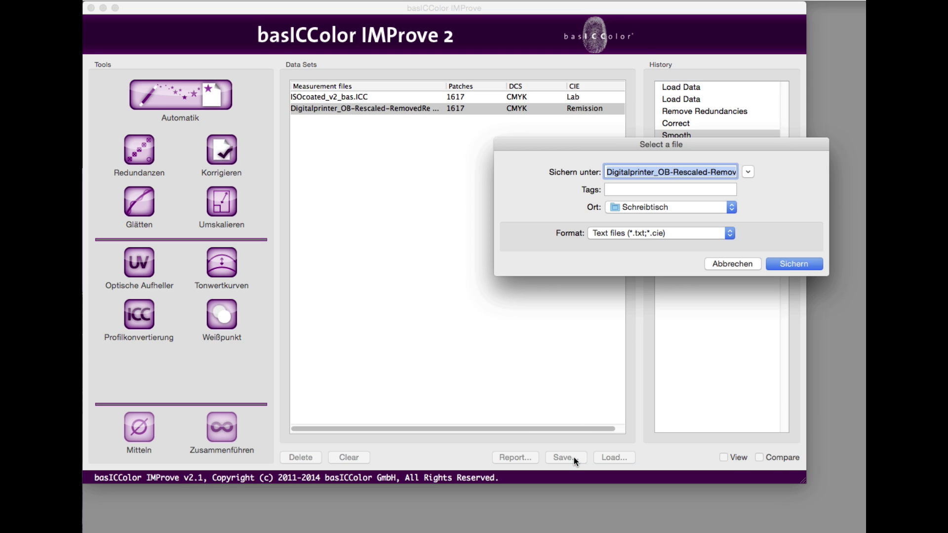
pyautogui.moveTo(621, 144); pyautogui.dragTo(515, 156)
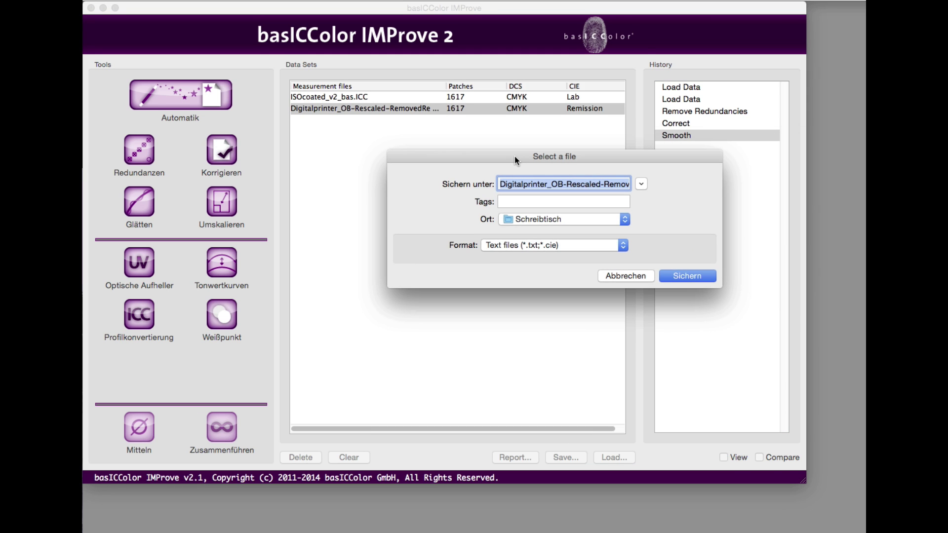
pyautogui.press('Right')
pyautogui.click(575, 183)
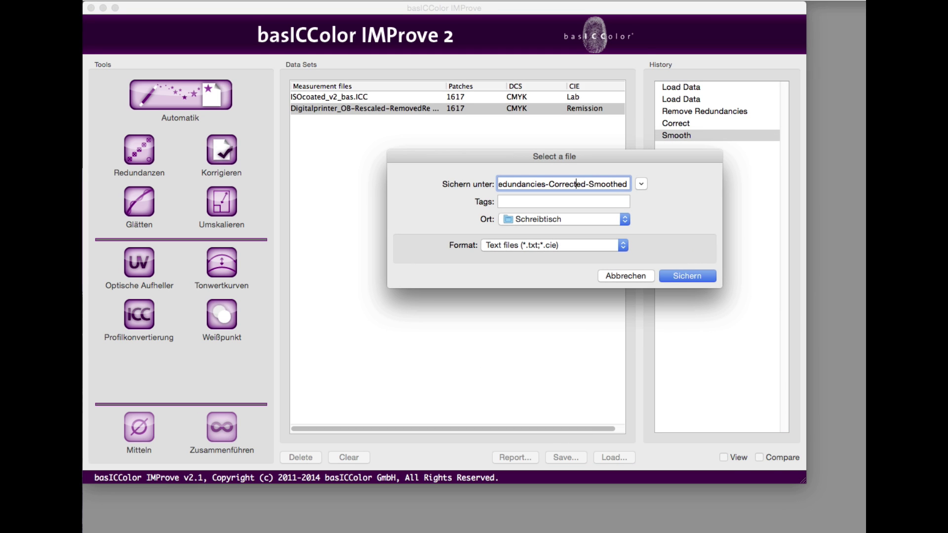
pyautogui.click(626, 276)
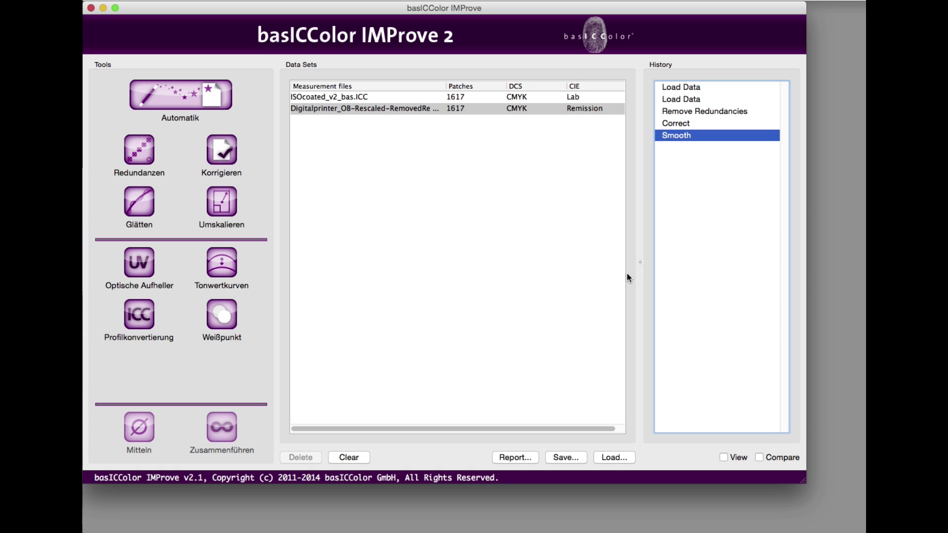
# Revert to the original Digitalprinter data and run the Automatik cleanup
pyautogui.click(685, 99)
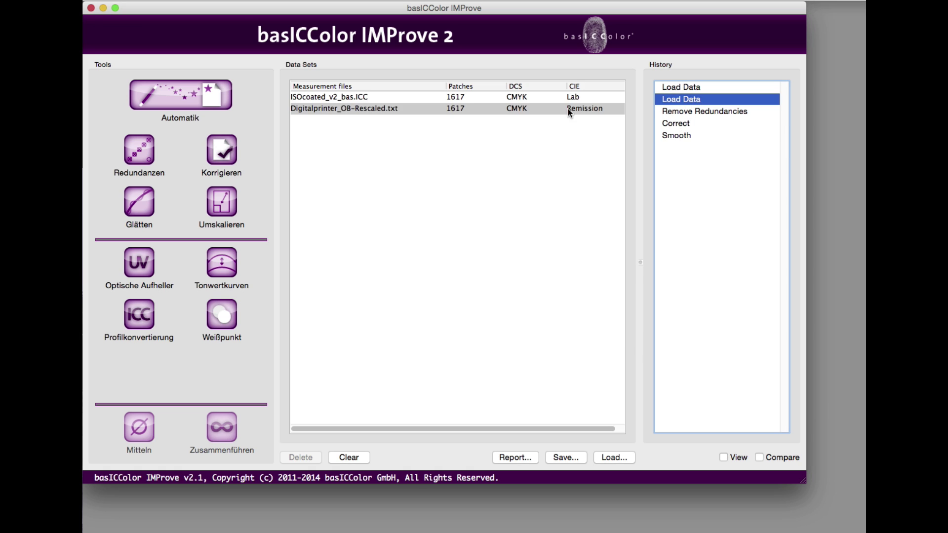
pyautogui.click(567, 108)
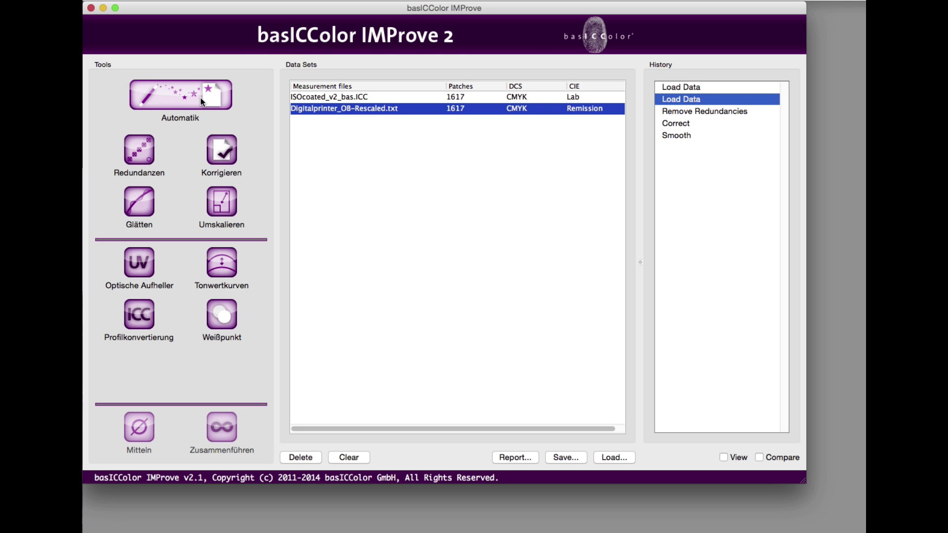
pyautogui.click(201, 98)
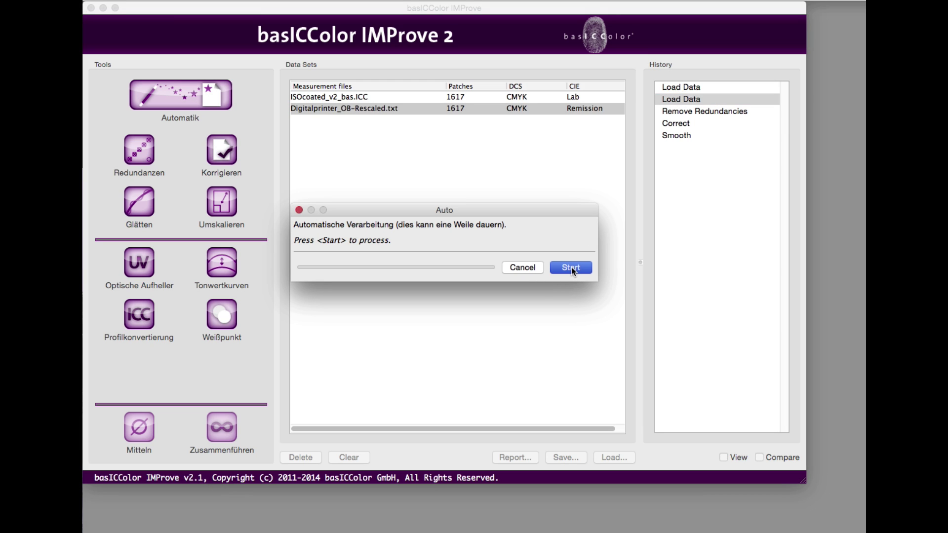
pyautogui.click(570, 267)
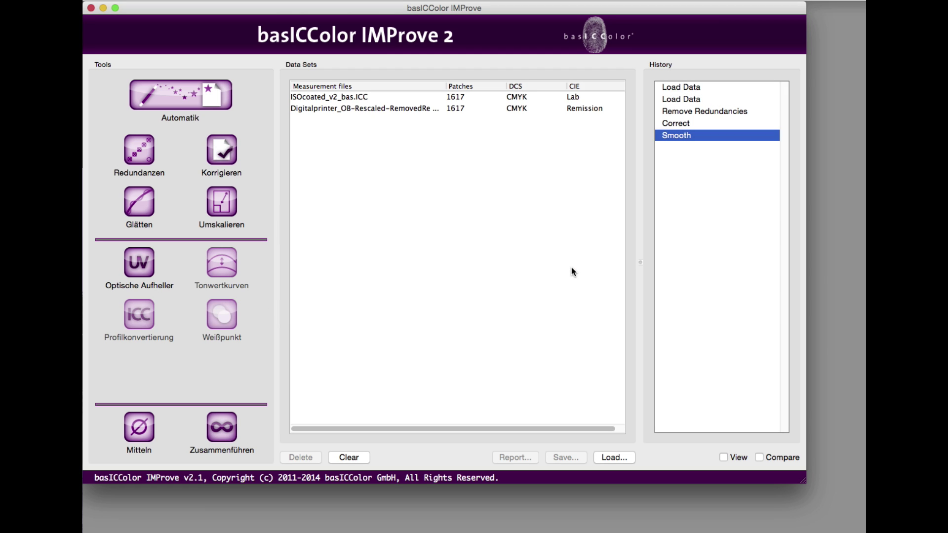
# Compare 2D charts of Corrected-Smoothed, Corrected, RemovedRedundancies and original data, then show TVI
pyautogui.click(724, 457)
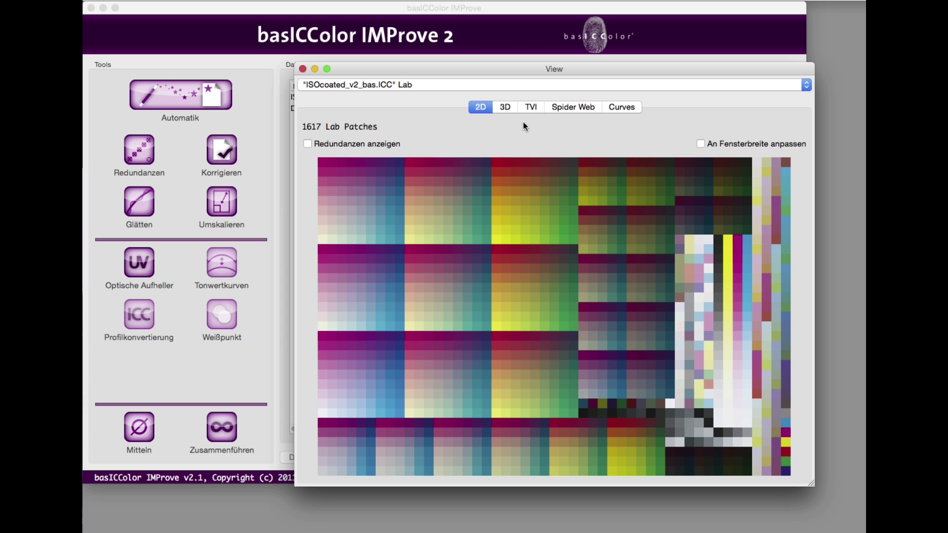
pyautogui.click(455, 82)
pyautogui.click(473, 216)
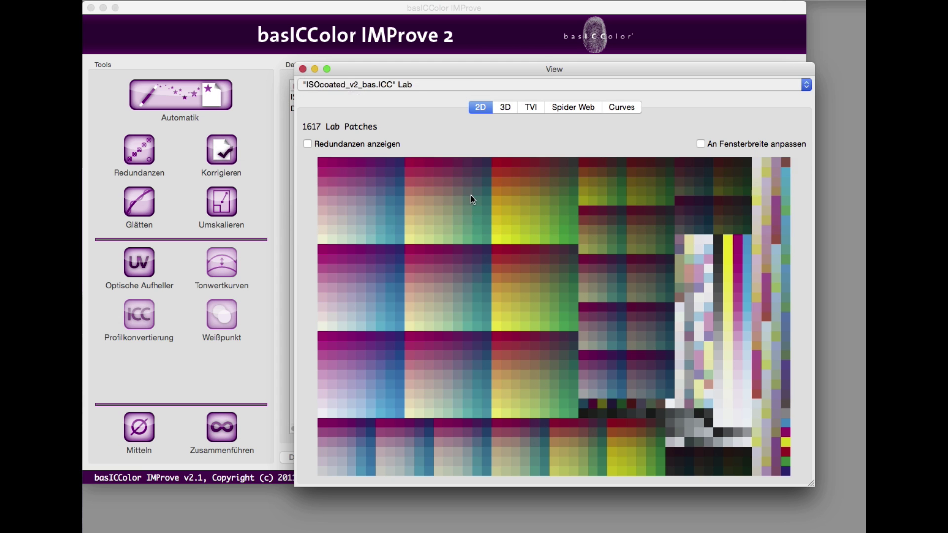
pyautogui.click(460, 83)
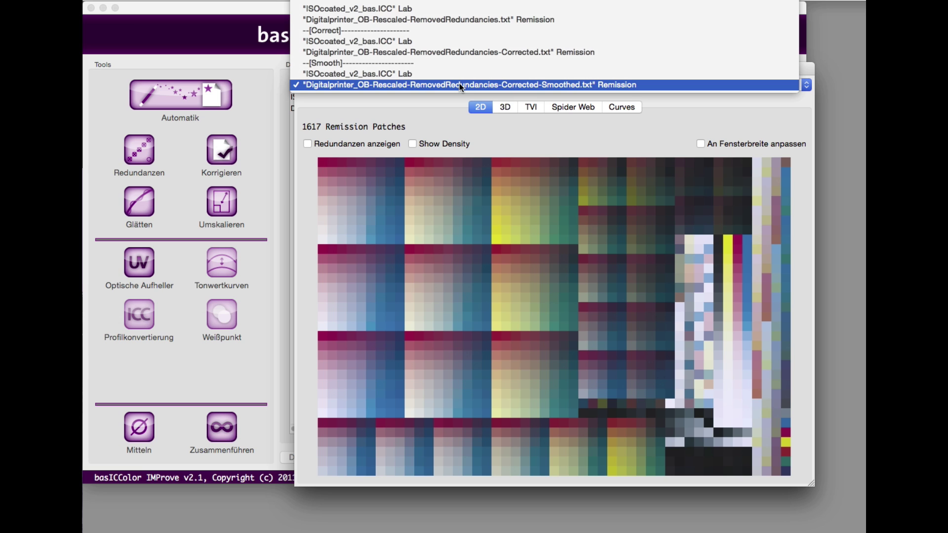
pyautogui.click(465, 55)
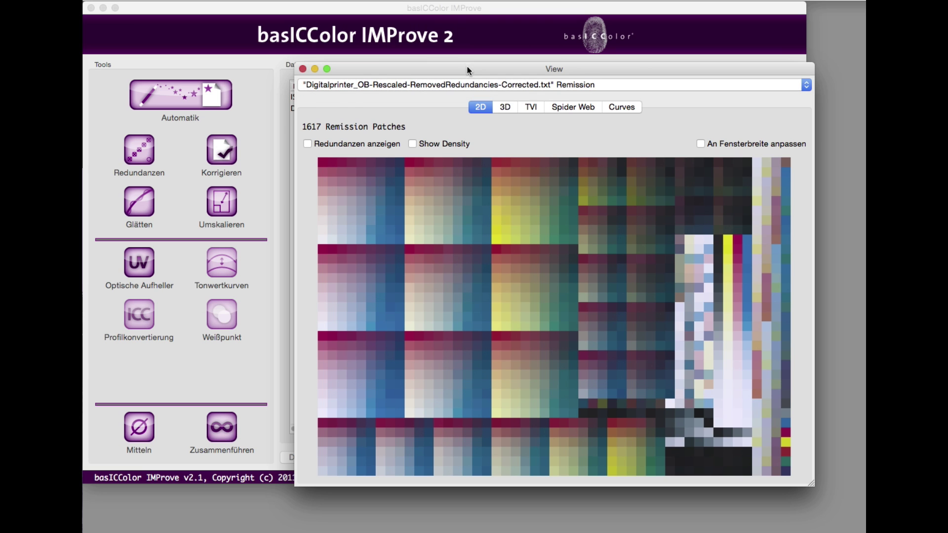
pyautogui.click(463, 85)
pyautogui.click(466, 51)
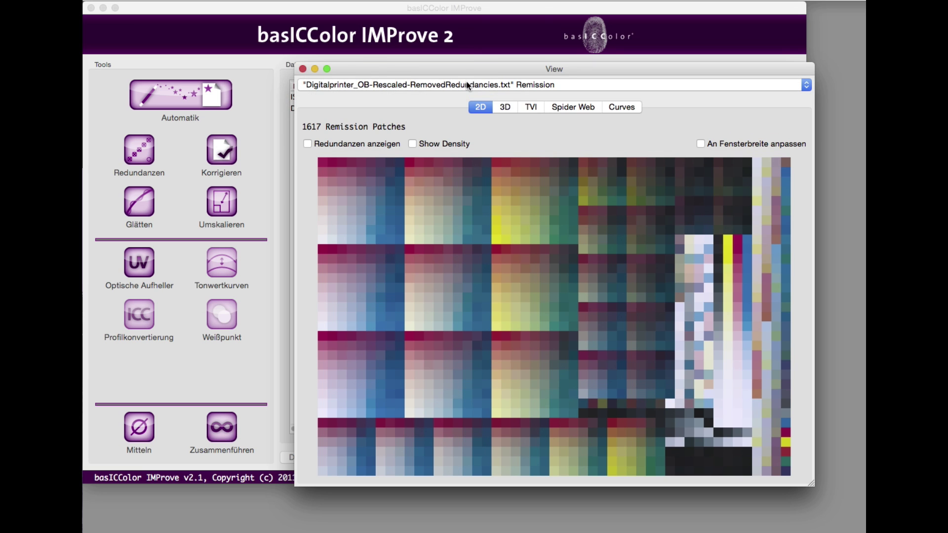
pyautogui.click(464, 84)
pyautogui.click(466, 56)
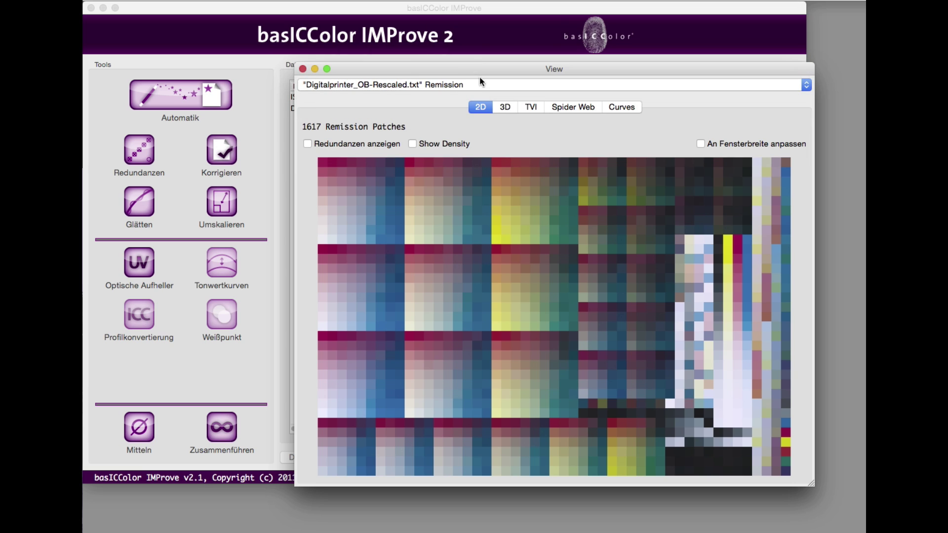
pyautogui.click(531, 107)
# Switch the TVI plot to the …Corrected-Smoothed.txt Remission data set
pyautogui.click(517, 86)
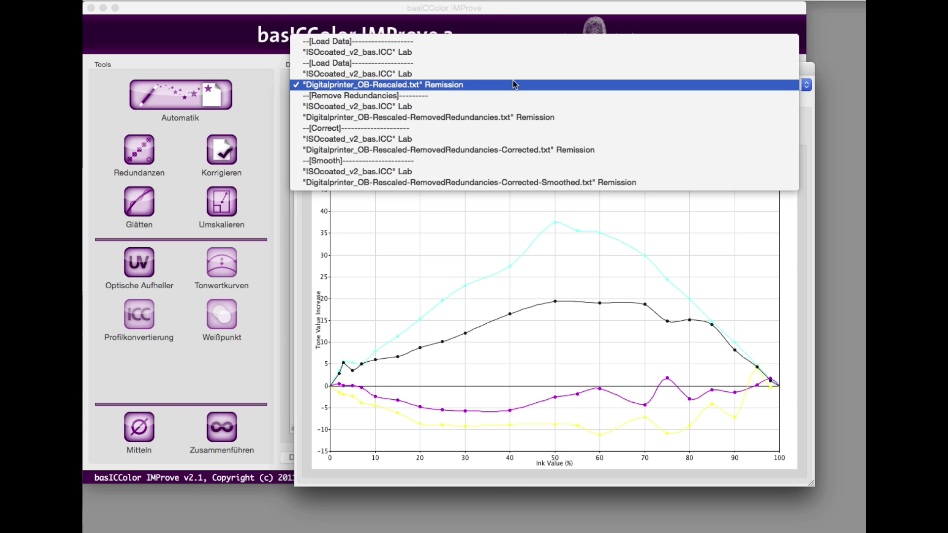
pyautogui.click(537, 183)
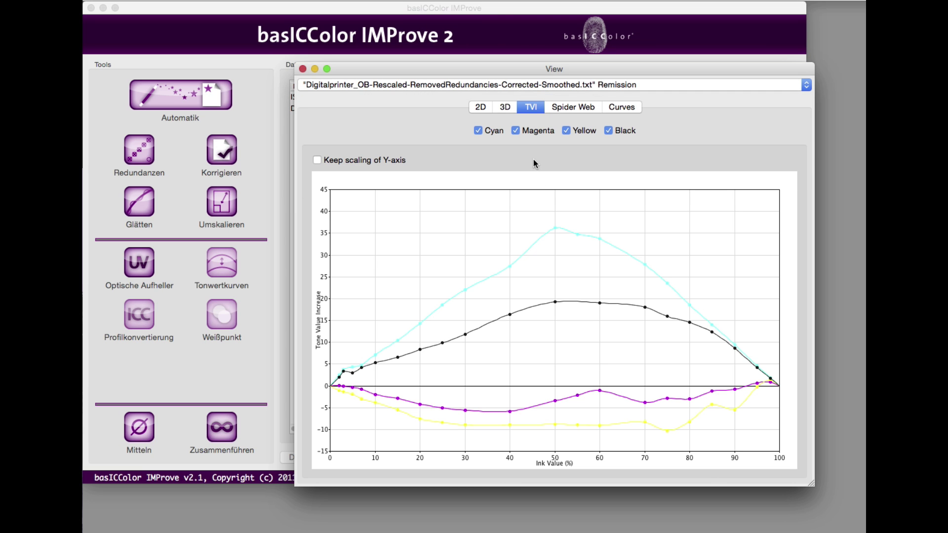